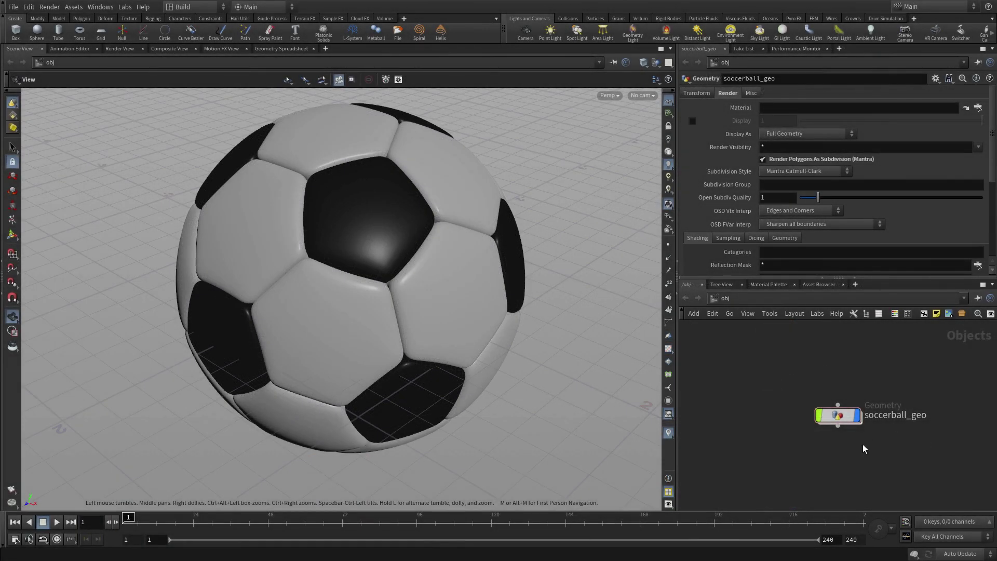
- Dive into soccerball_geo and move fuse1 and subdivide2 lower, away from foreach_end1
{"action": "scroll", "coordinate": [861, 448], "scroll_direction": "up", "scroll_amount": 3}
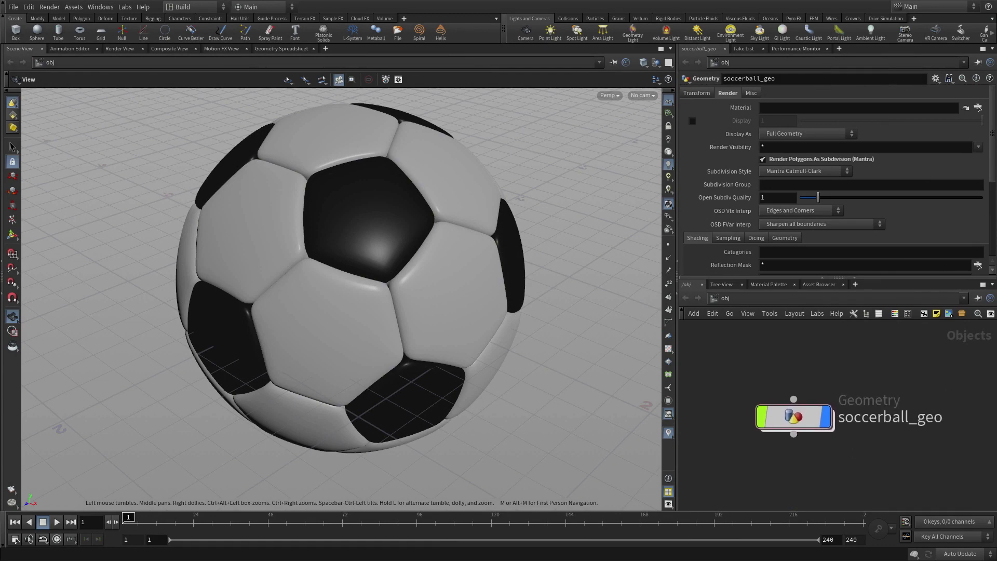
{"action": "double_click", "coordinate": [815, 422]}
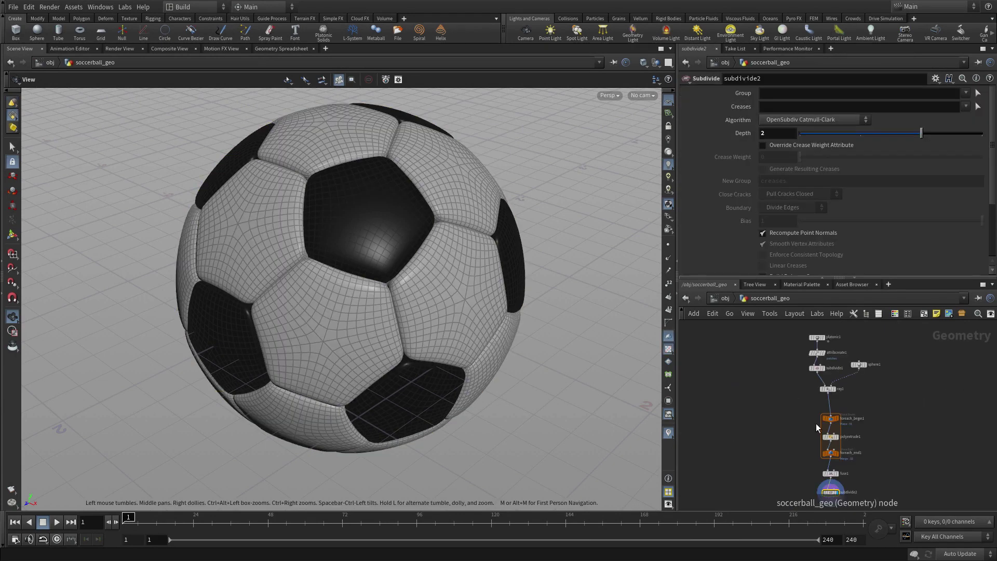
{"action": "scroll", "coordinate": [896, 405], "scroll_direction": "up", "scroll_amount": 5}
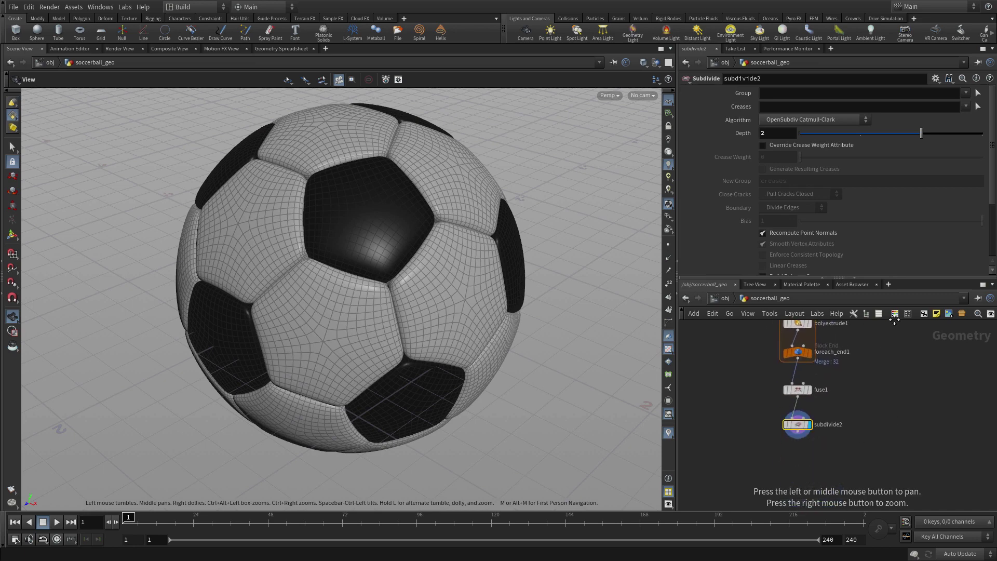
{"action": "scroll", "coordinate": [907, 391], "scroll_direction": "up", "scroll_amount": 1}
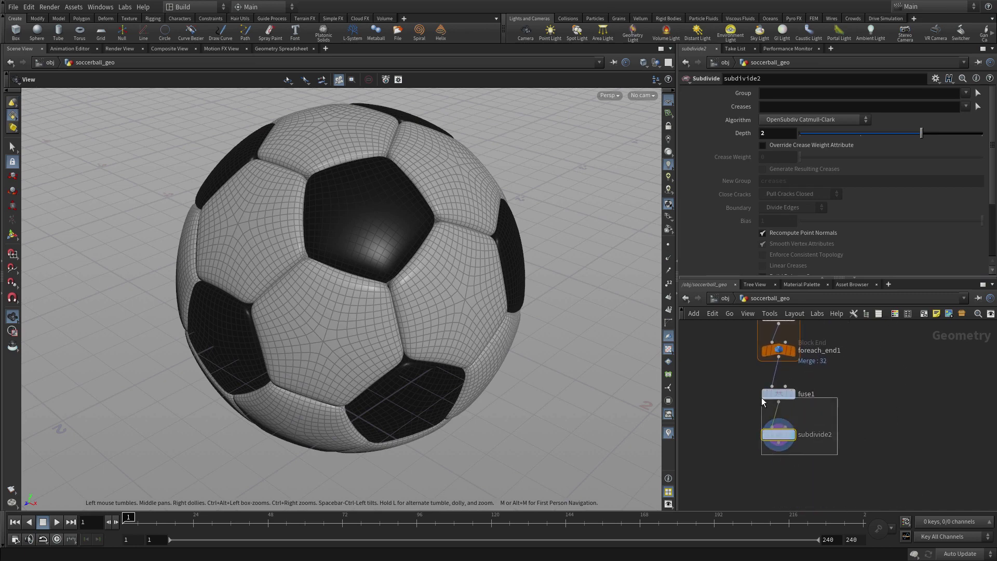
{"action": "left_click", "coordinate": [778, 396], "text": "shift"}
{"action": "left_click_drag", "start_coordinate": [779, 400], "coordinate": [783, 436]}
{"action": "left_click", "coordinate": [806, 404]}
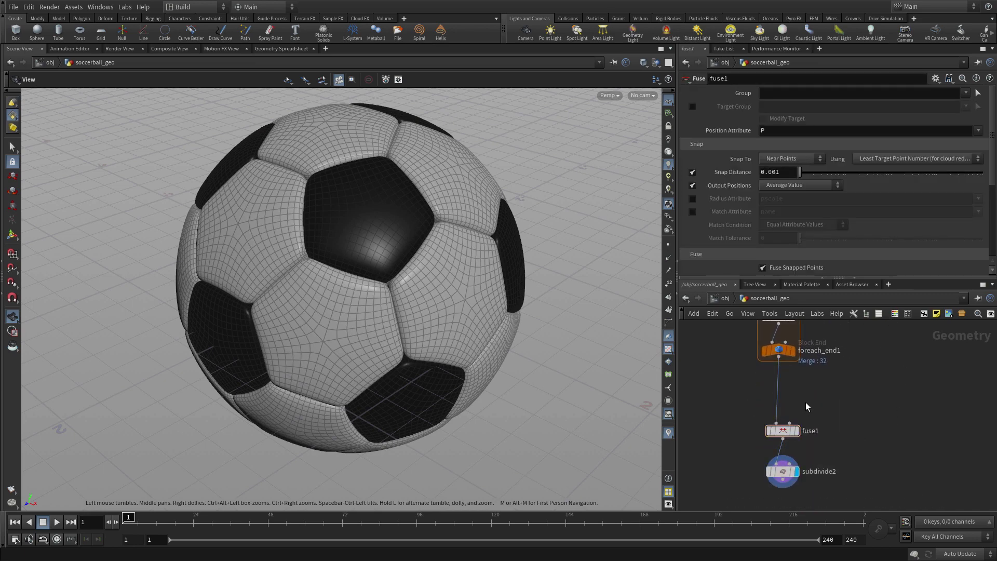
- Insert a UV Quick Shade node on the wire above fuse1 and display it
{"action": "key", "text": "Tab"}
{"action": "type", "text": "normal"}
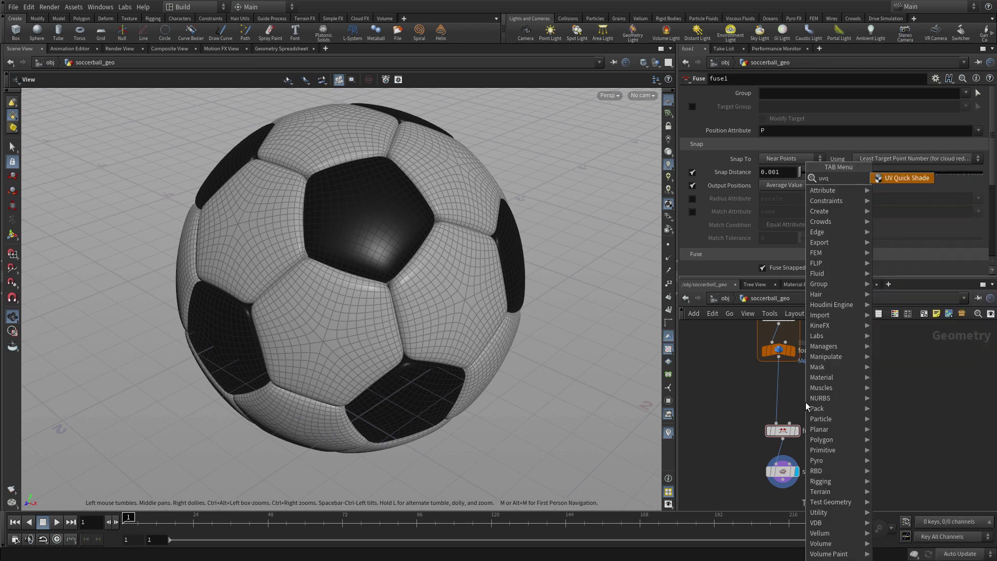
{"action": "key", "text": "Return"}
{"action": "left_click", "coordinate": [779, 397]}
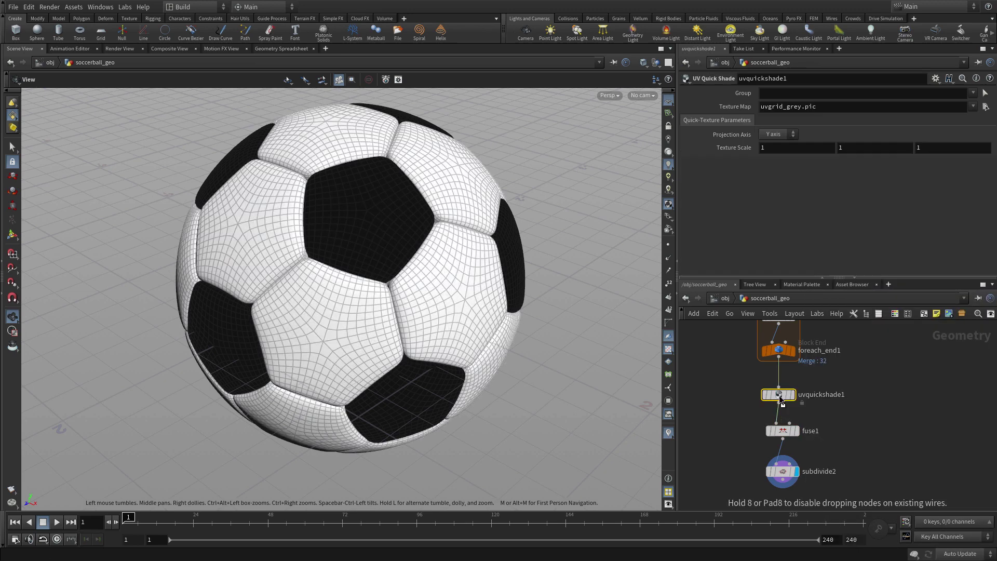
{"action": "left_click", "coordinate": [791, 395]}
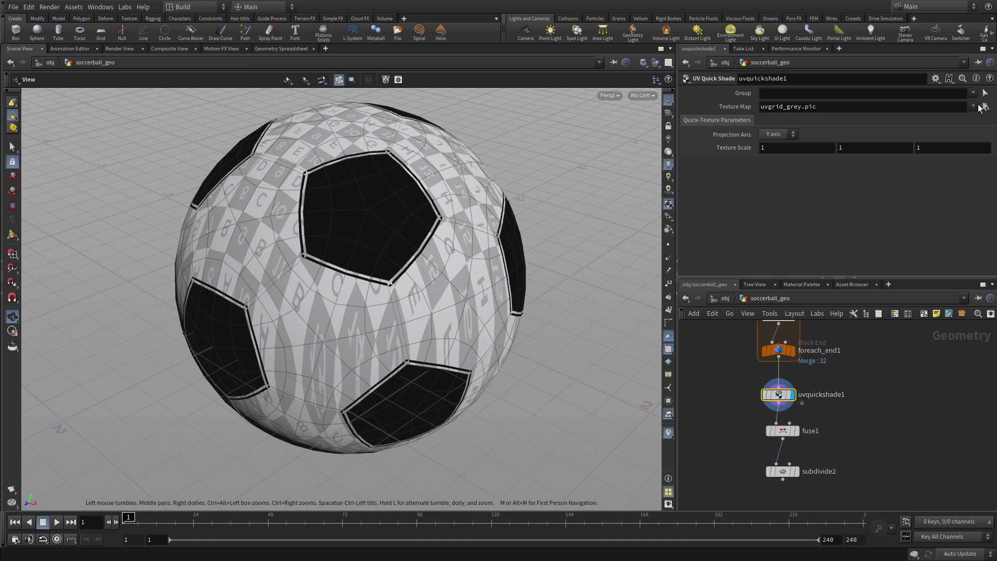
- Set uvquickshade1's texture map to soccerball_color.rat from the tex folder
{"action": "left_click", "coordinate": [982, 107]}
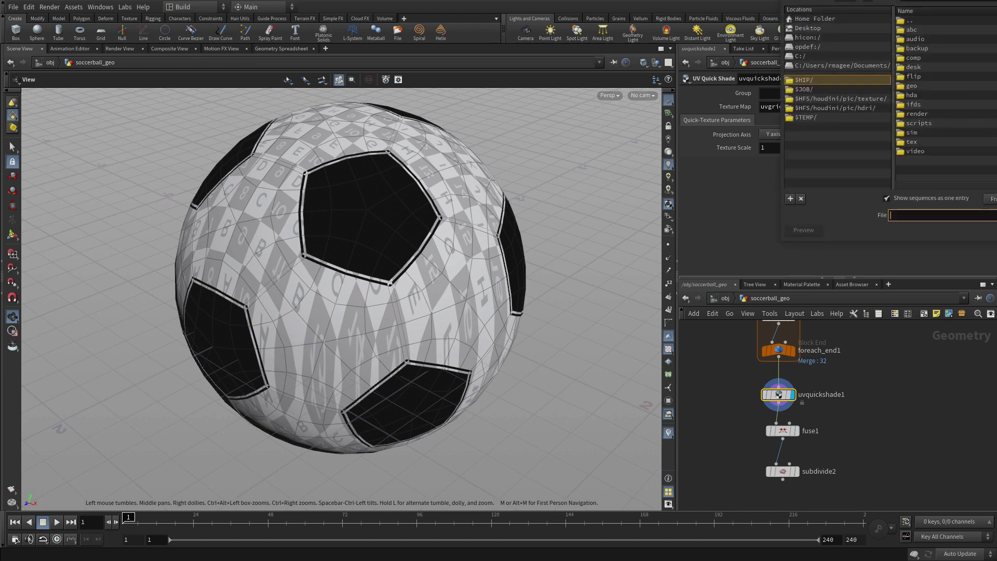
{"action": "left_click_drag", "start_coordinate": [490, 173], "coordinate": [507, 138]}
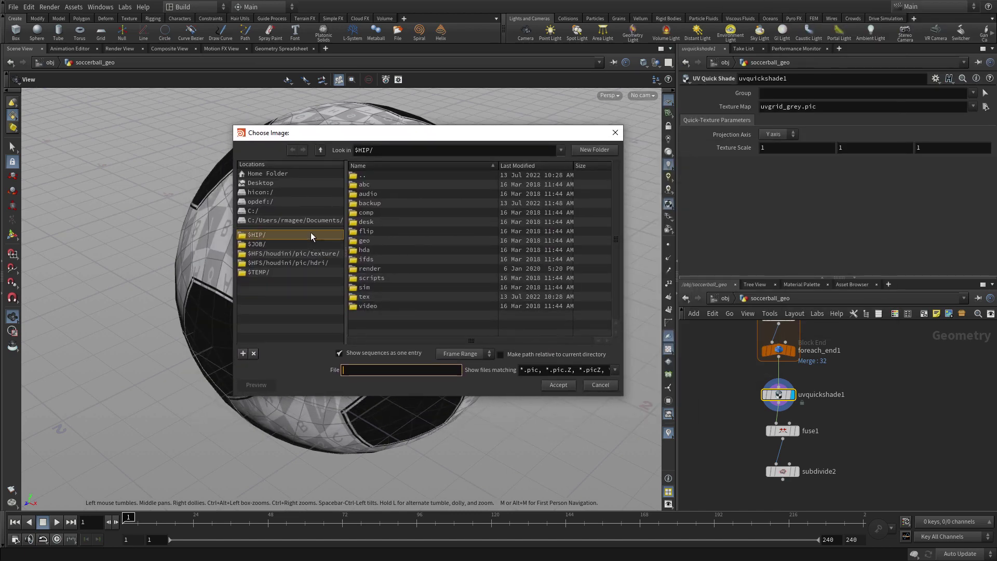
{"action": "left_click", "coordinate": [373, 296]}
{"action": "double_click", "coordinate": [373, 296]}
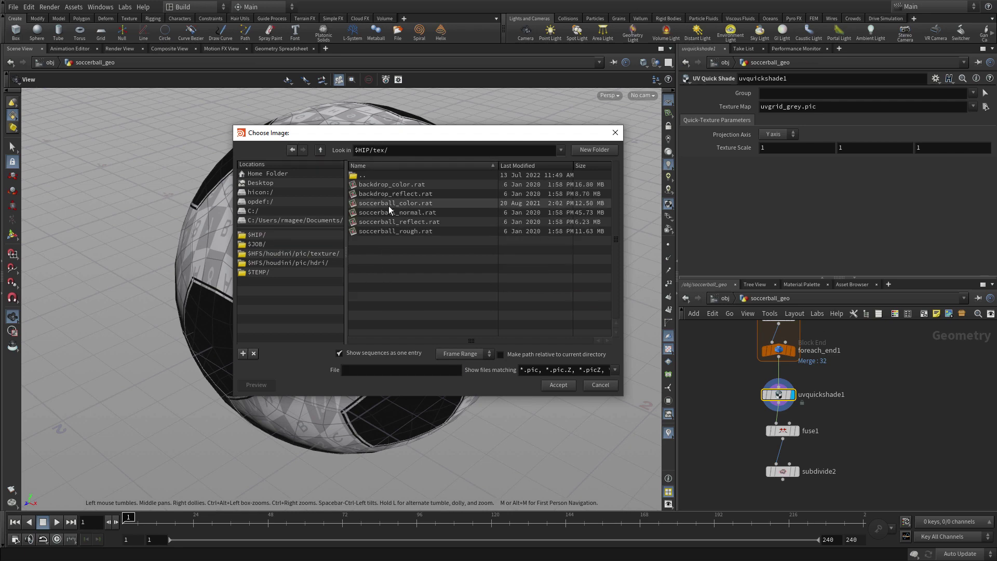
{"action": "left_click", "coordinate": [389, 203]}
{"action": "left_click", "coordinate": [556, 385]}
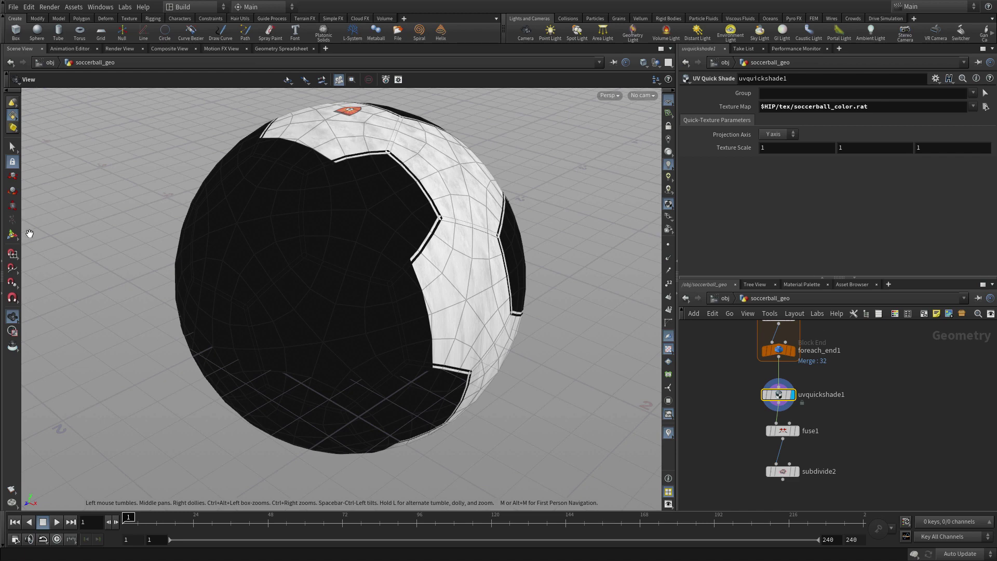
{"action": "key", "text": "s"}
{"action": "key", "text": "n"}
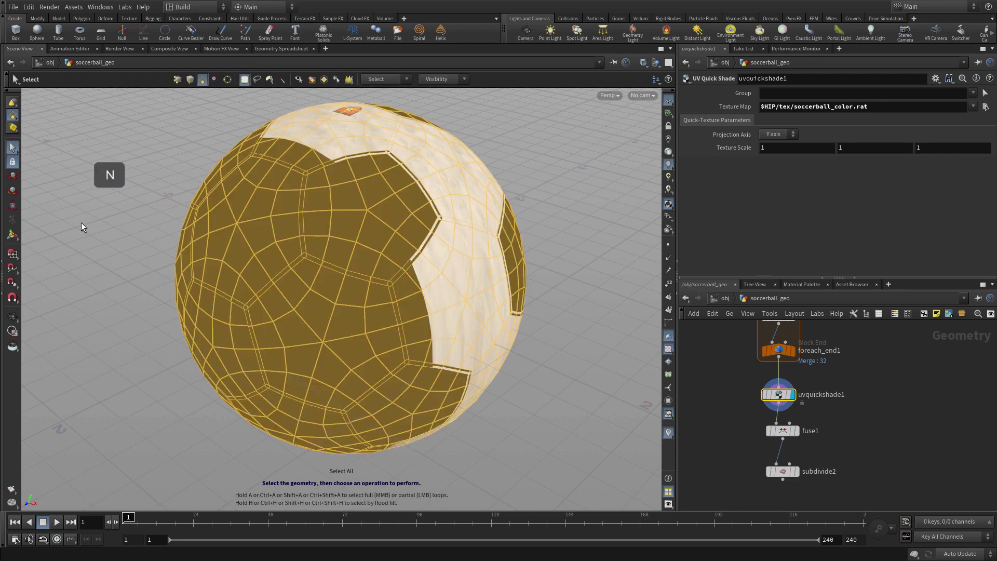
{"action": "key", "text": "Tab"}
{"action": "type", "text": "uvfl"}
{"action": "key", "text": "Return"}
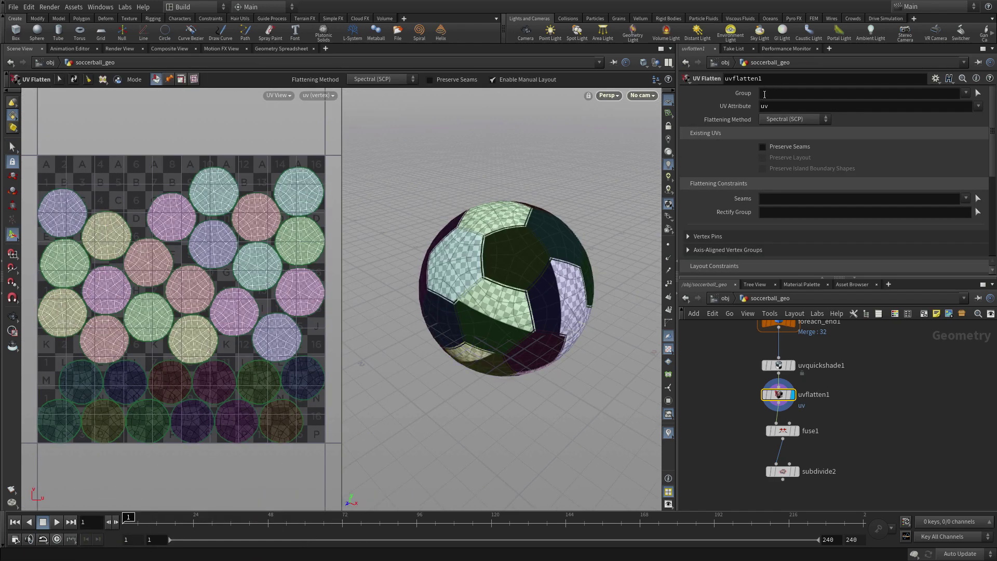
{"action": "left_click", "coordinate": [764, 93]}
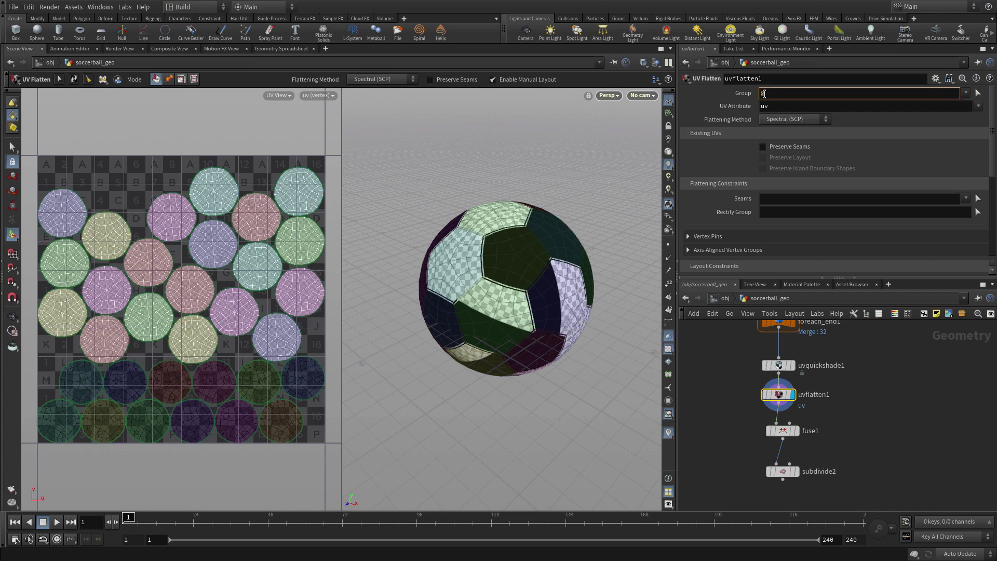
{"action": "type", "text": "@patches>19"}
{"action": "key", "text": "Return"}
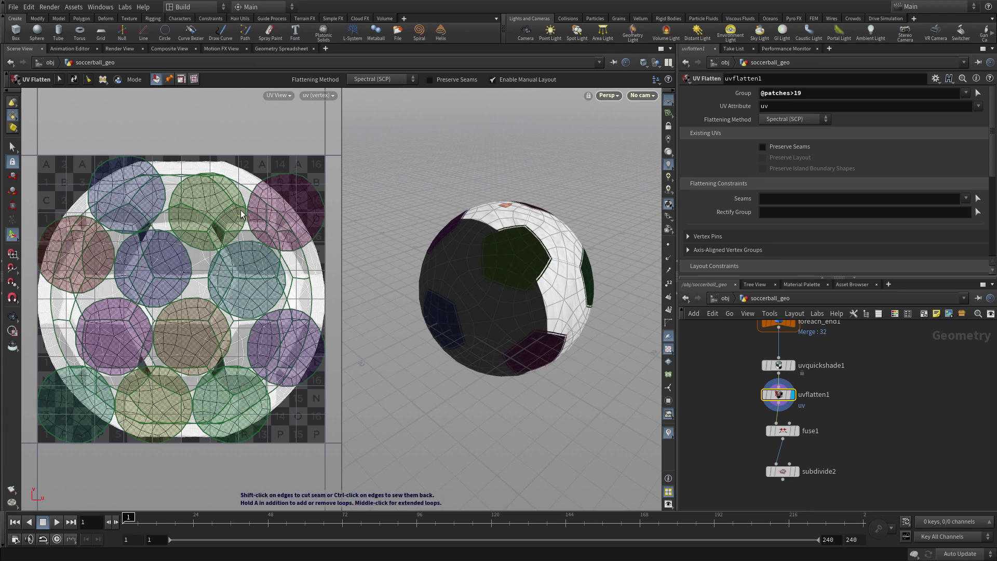
- Use soccerball_color.rat as the UV background and squash the flattened islands into the top strip
{"action": "left_click", "coordinate": [324, 95]}
{"action": "mouse_move", "coordinate": [321, 145]}
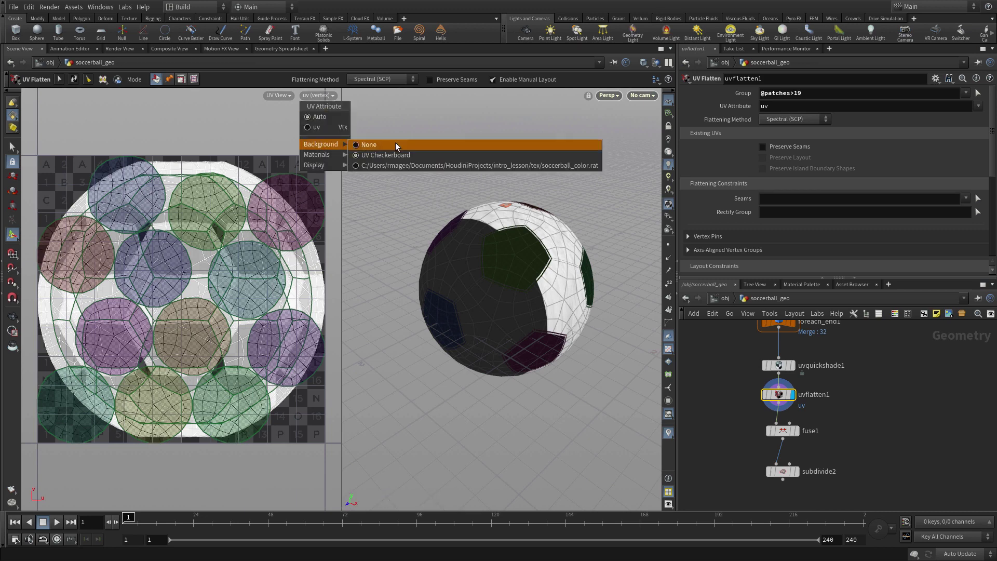
{"action": "left_click", "coordinate": [396, 165]}
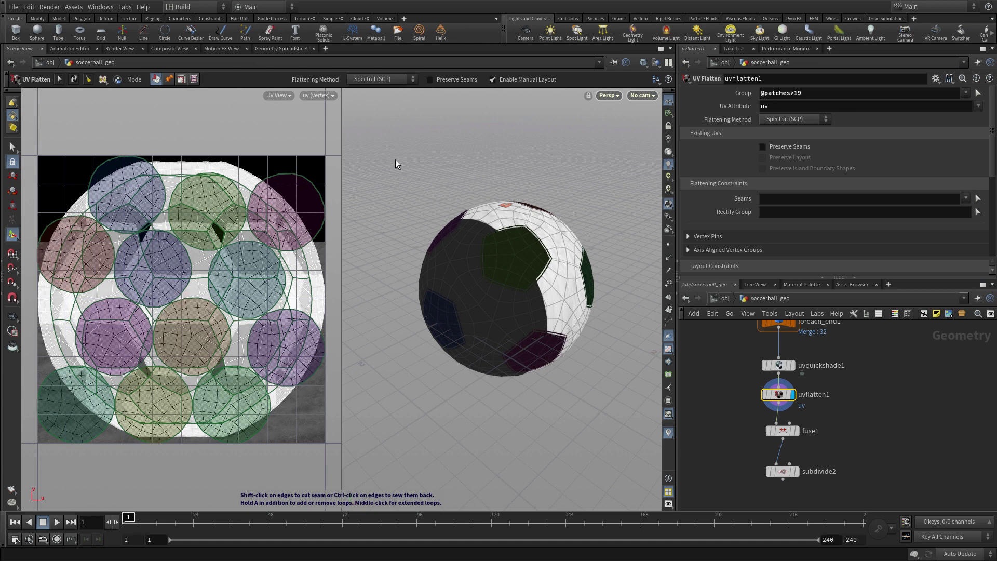
{"action": "left_click", "coordinate": [22, 240]}
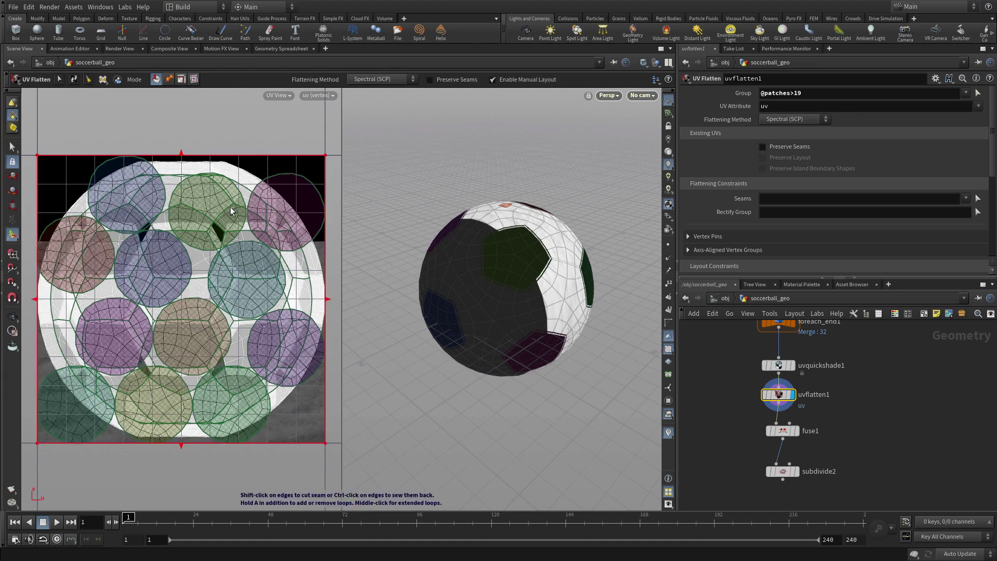
{"action": "left_click_drag", "start_coordinate": [181, 444], "coordinate": [175, 244]}
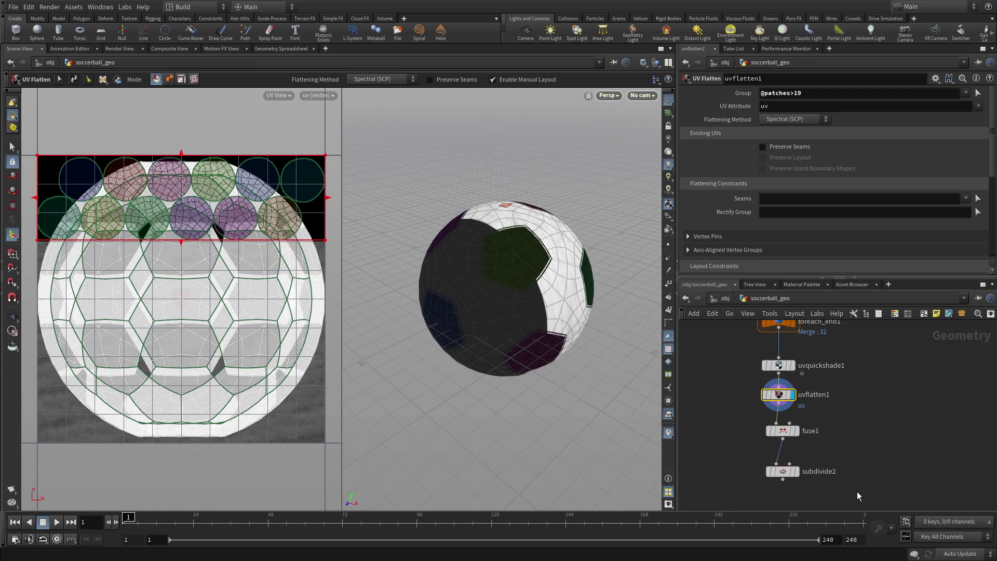
{"action": "key", "text": "Tab"}
{"action": "type", "text": "uv"}
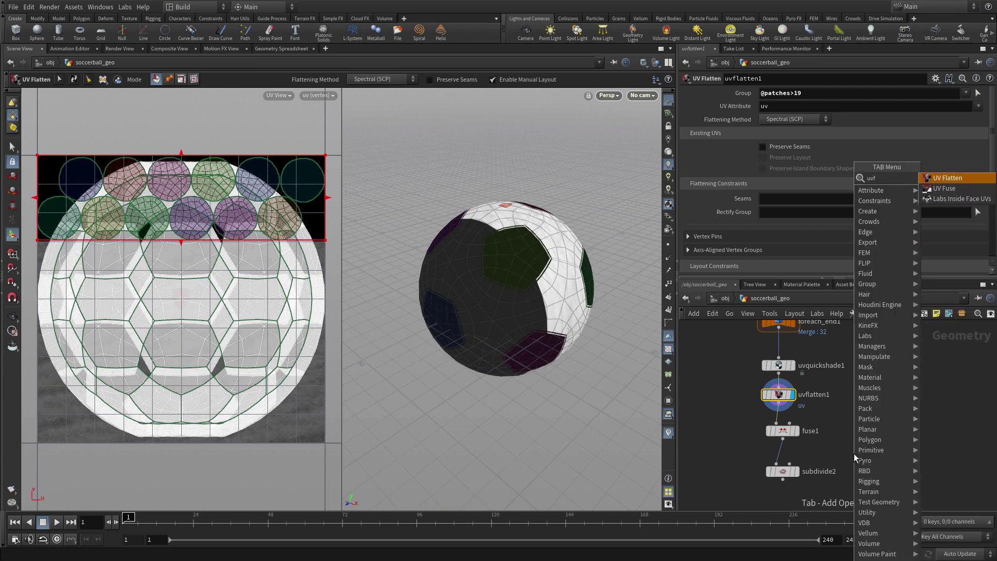
{"action": "key", "text": "Return"}
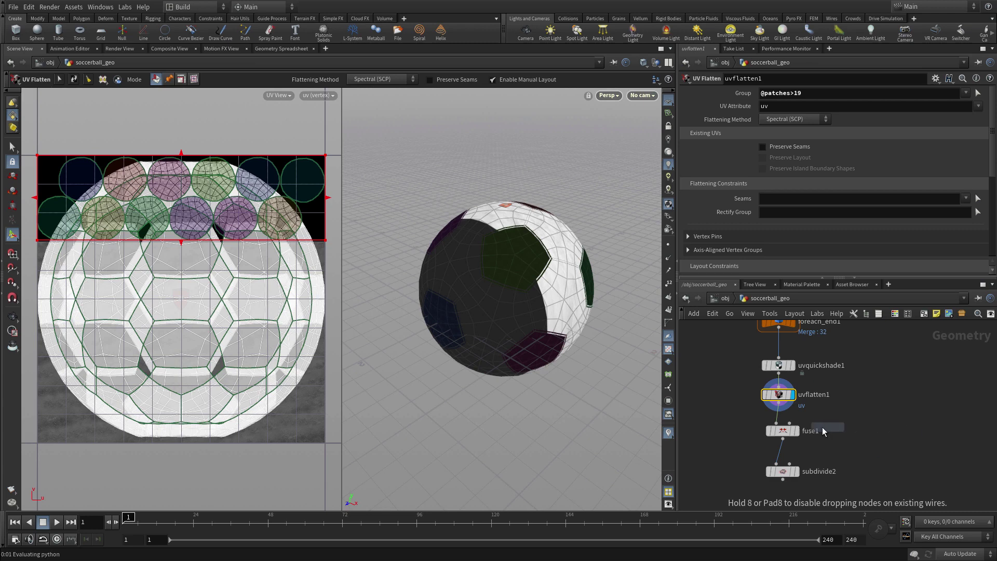
{"action": "left_click", "coordinate": [779, 423]}
{"action": "left_click", "coordinate": [793, 429]}
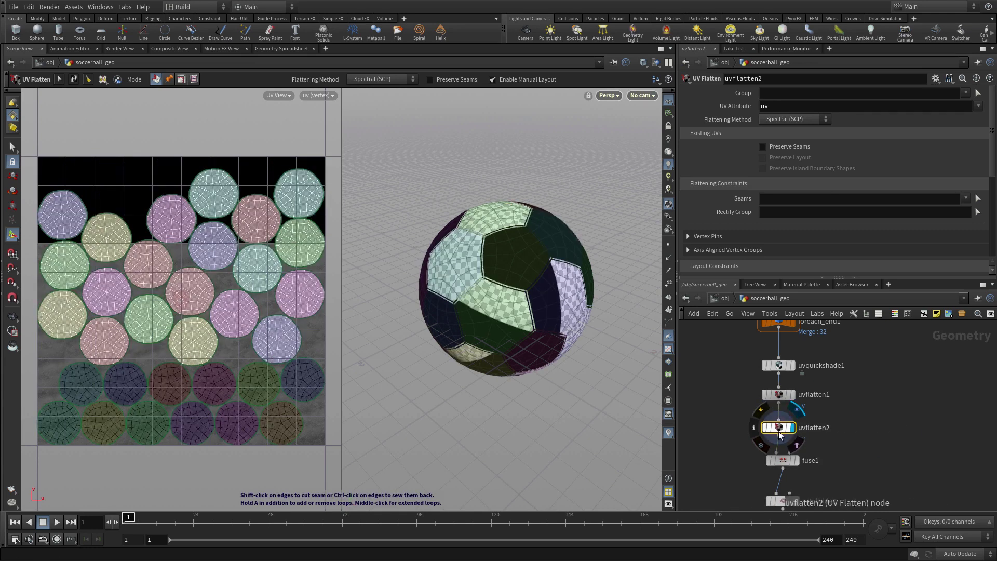
{"action": "left_click", "coordinate": [774, 95]}
{"action": "type", "text": "@"}
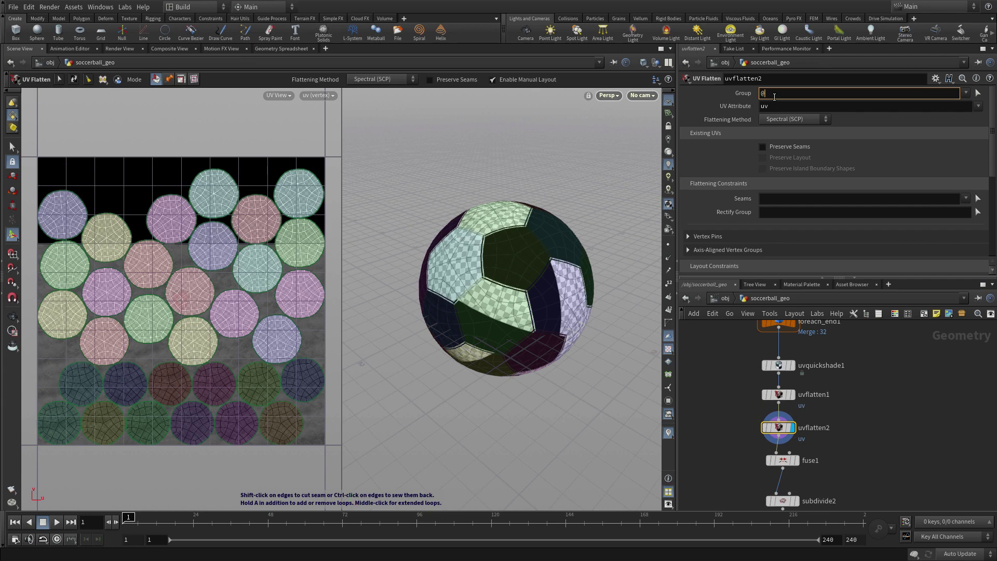
{"action": "type", "text": "patches<20"}
{"action": "key", "text": "Return"}
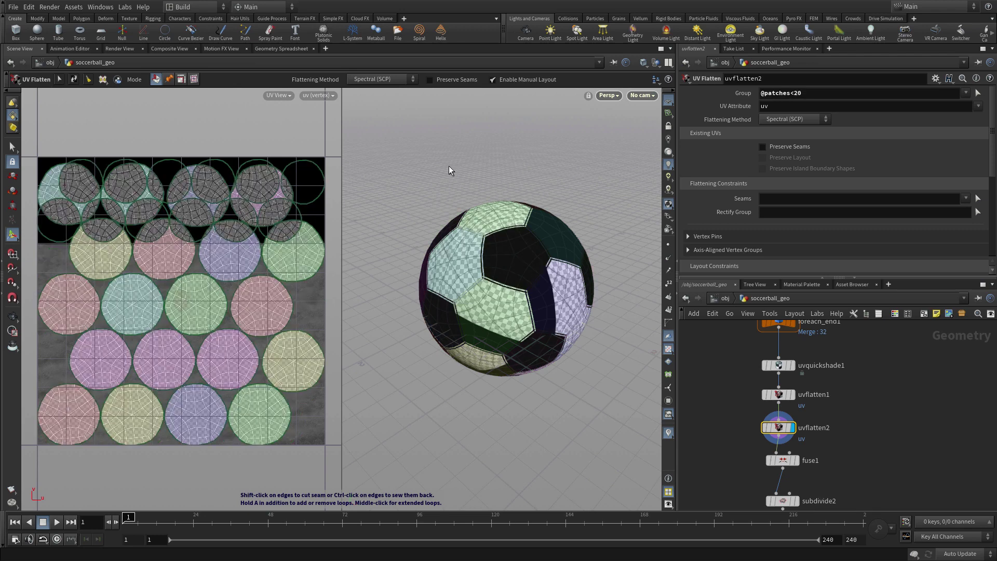
- Set the UV Flatten viewport's Texture Visualization to Off
{"action": "right_click", "coordinate": [391, 149]}
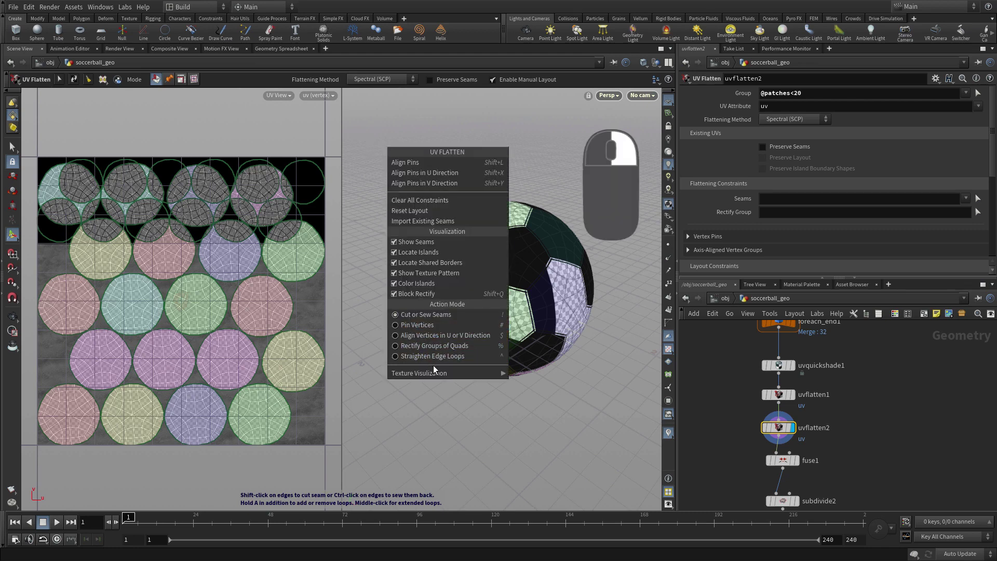
{"action": "mouse_move", "coordinate": [439, 373]}
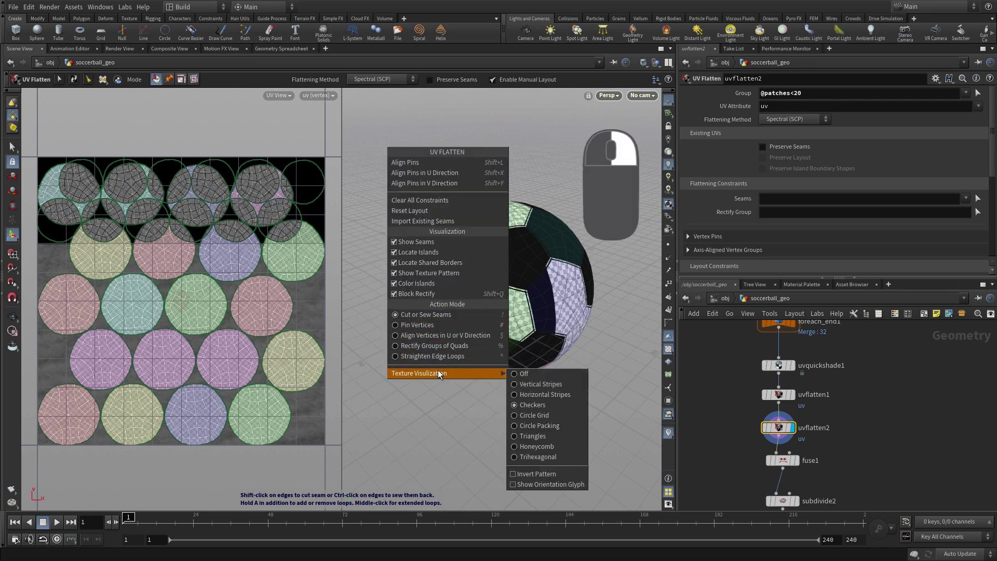
{"action": "left_click", "coordinate": [543, 378]}
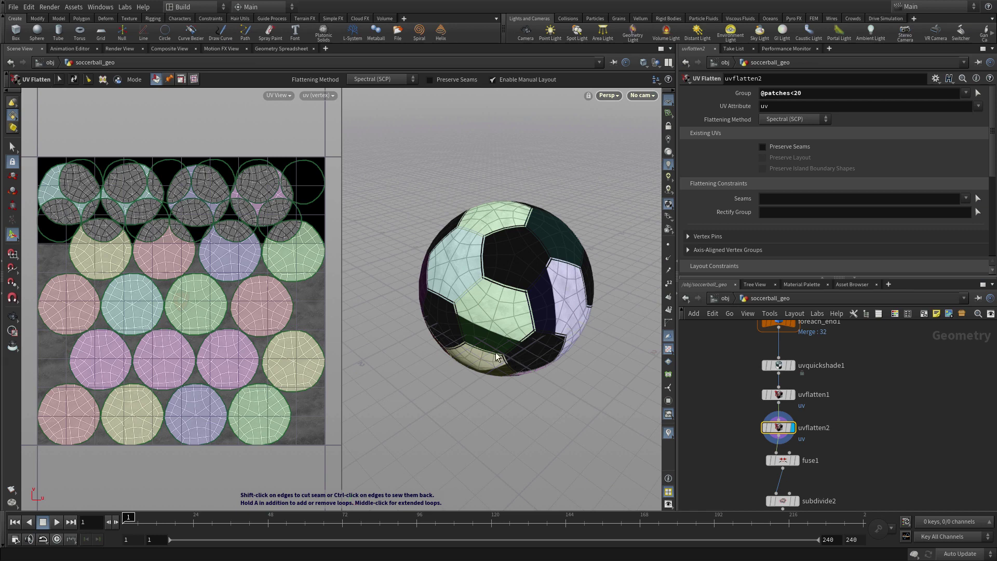
- Drag the transform box's top edge down to fit the UV islands beneath the top strip
{"action": "left_click", "coordinate": [13, 234]}
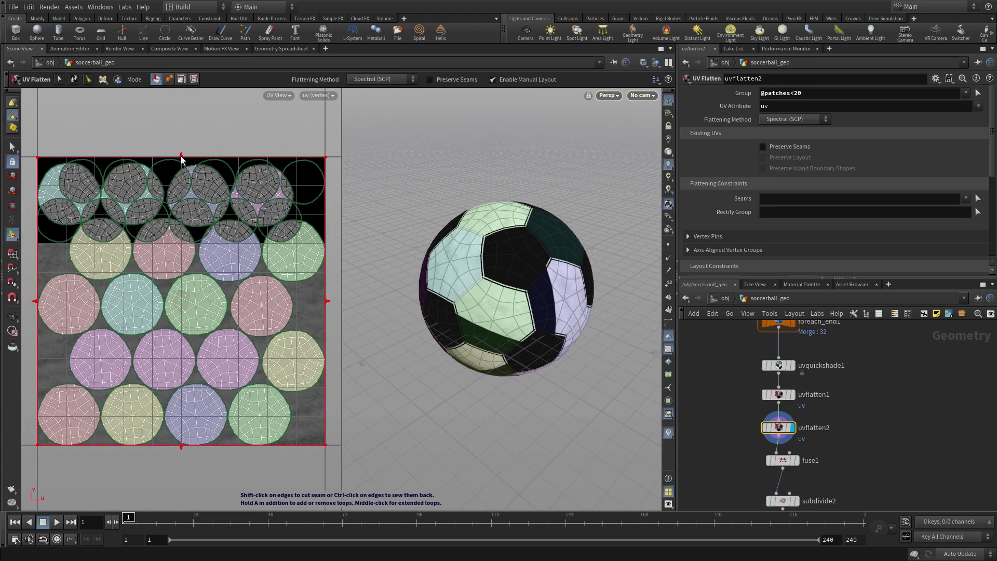
{"action": "left_click_drag", "start_coordinate": [180, 156], "coordinate": [178, 246]}
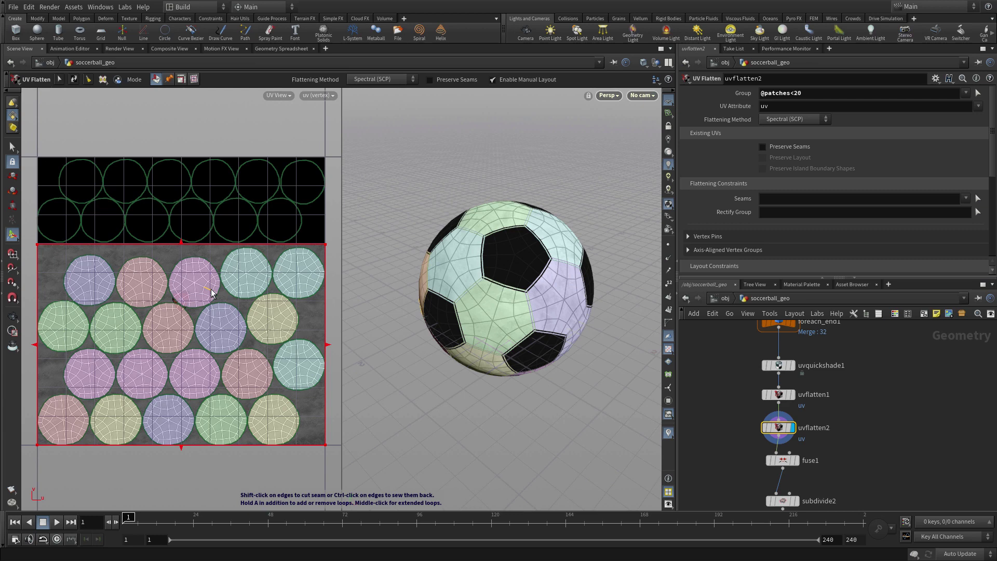
- Pin a vertex on a light patch and drag its island over the texture's crest
{"action": "left_click", "coordinate": [168, 80]}
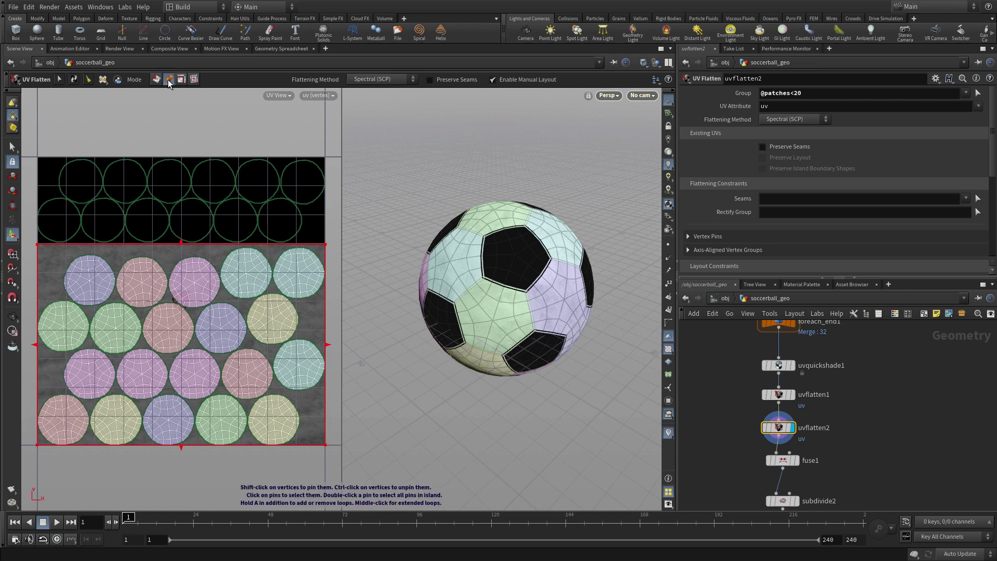
{"action": "key", "text": "shift"}
{"action": "left_click", "coordinate": [450, 262], "text": "shift"}
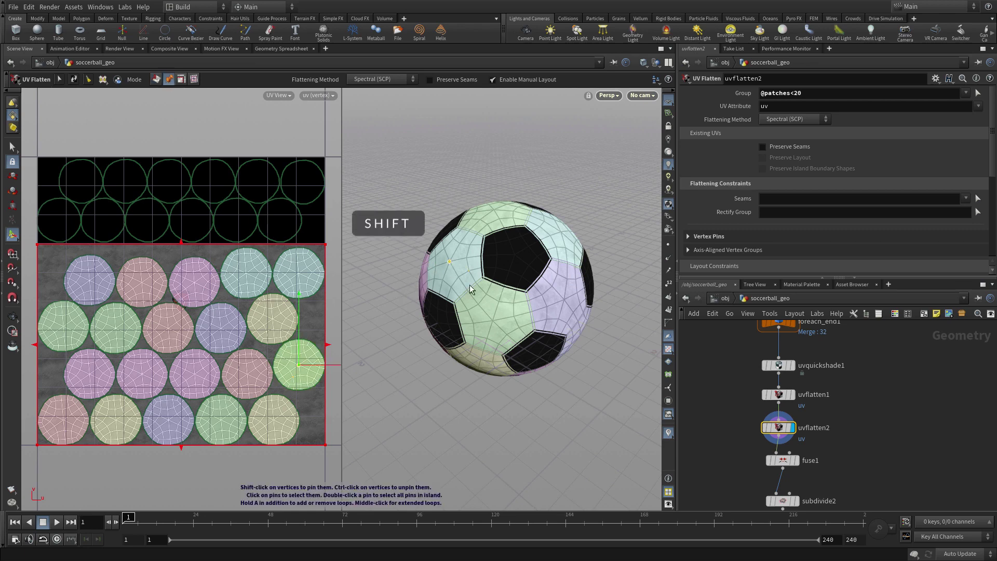
{"action": "left_click_drag", "start_coordinate": [298, 365], "coordinate": [183, 324]}
- Add a second pin on the island's edge and pull it to reshape the crest patch
{"action": "key", "text": "Escape"}
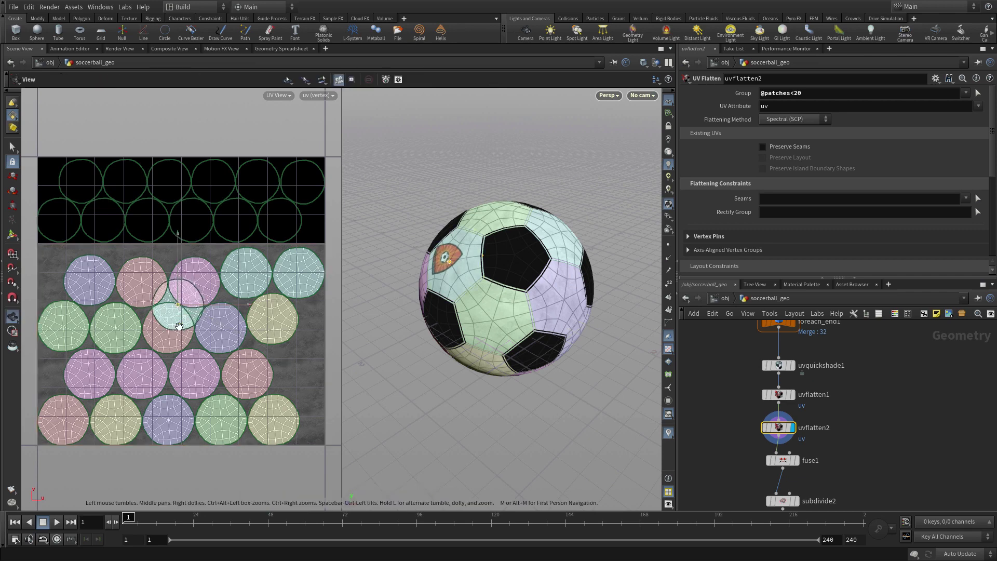
{"action": "scroll", "coordinate": [183, 326], "scroll_direction": "up", "scroll_amount": 6}
{"action": "key", "text": "Return"}
{"action": "left_click", "coordinate": [173, 212], "text": "shift"}
{"action": "left_click_drag", "start_coordinate": [177, 211], "coordinate": [184, 199]}
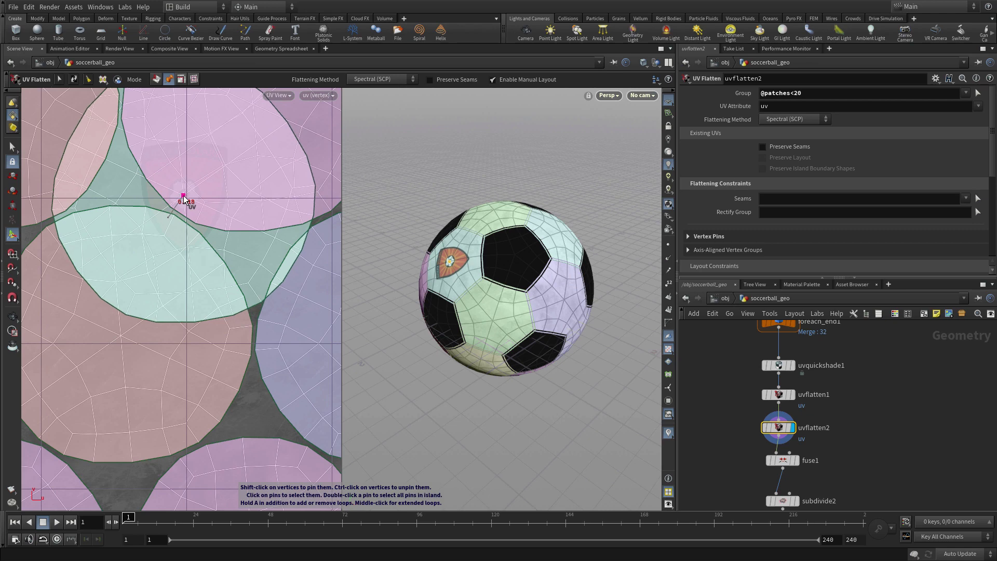
{"action": "key", "text": "Escape"}
{"action": "scroll", "coordinate": [247, 280], "scroll_direction": "down", "scroll_amount": 8}
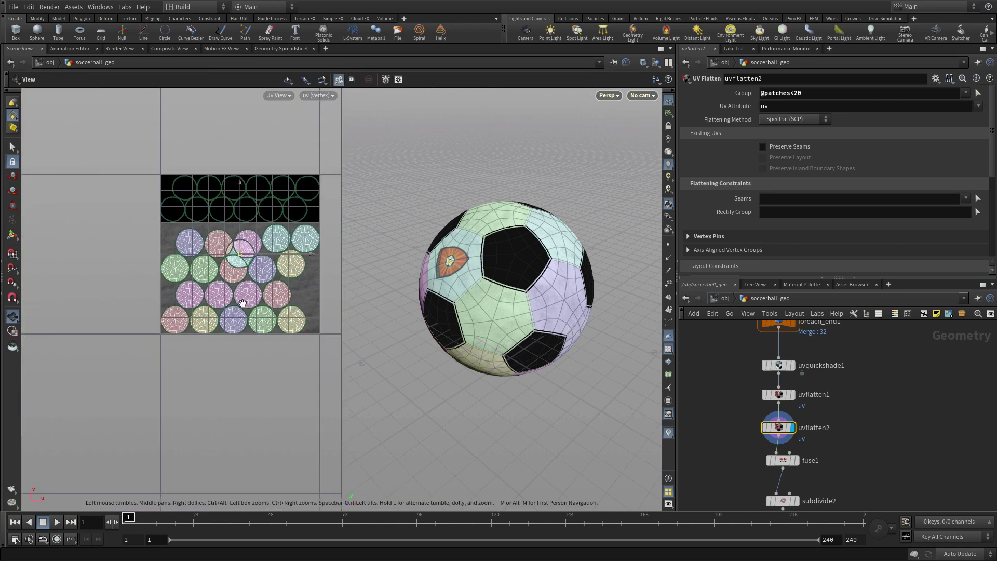
{"action": "scroll", "coordinate": [255, 305], "scroll_direction": "up", "scroll_amount": 4}
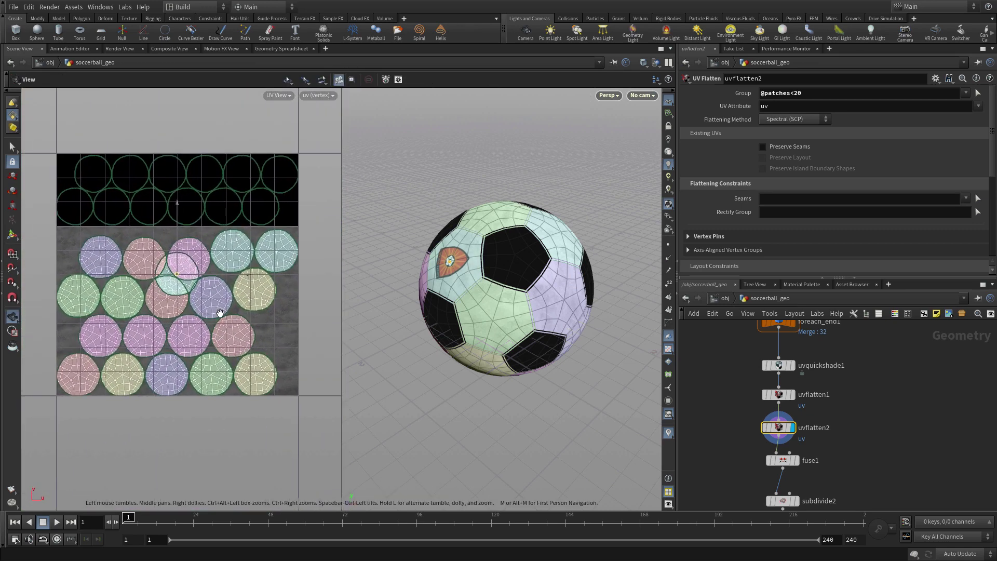
- Rotate the crest island upright and repack the light UV islands
{"action": "key", "text": "Return"}
{"action": "key", "text": "y"}
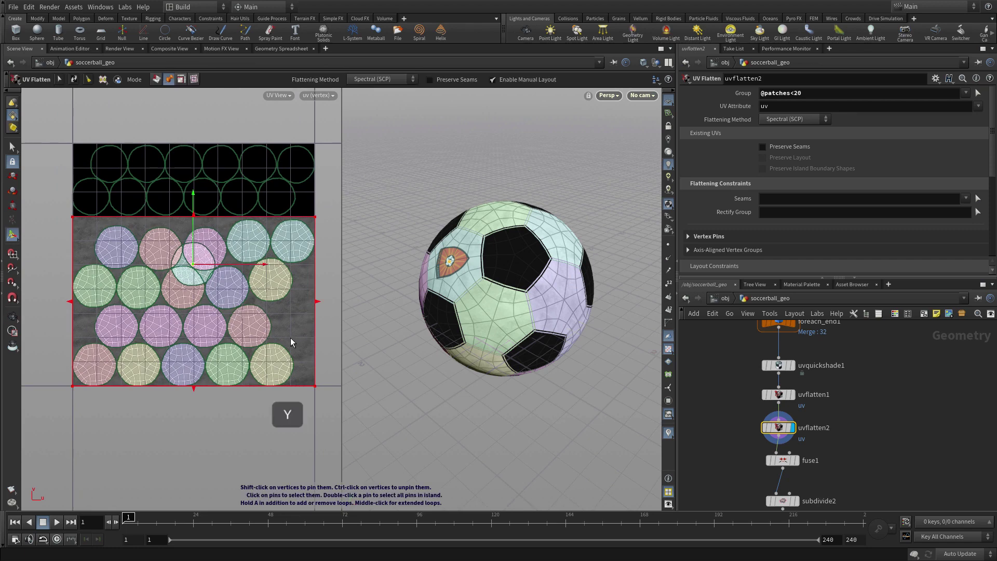
{"action": "key", "text": "y"}
{"action": "left_click_drag", "start_coordinate": [263, 239], "coordinate": [70, 112]}
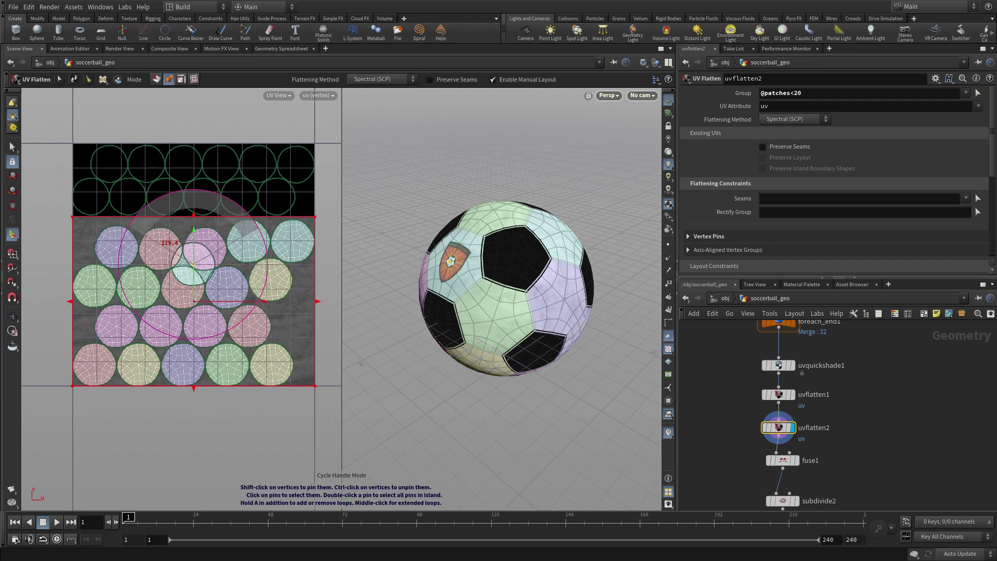
{"action": "left_click_drag", "start_coordinate": [140, 187], "coordinate": [145, 189]}
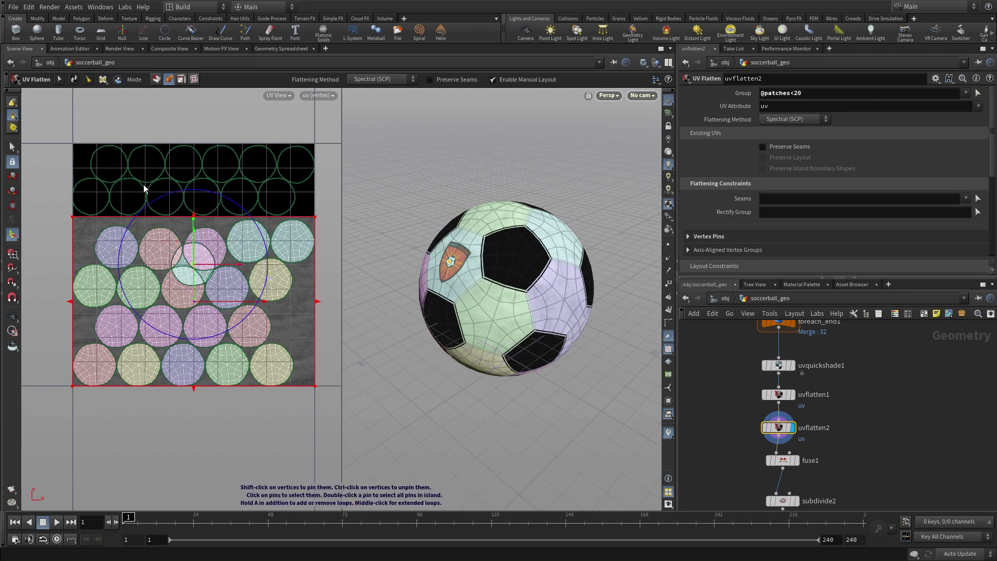
{"action": "left_click", "coordinate": [73, 79]}
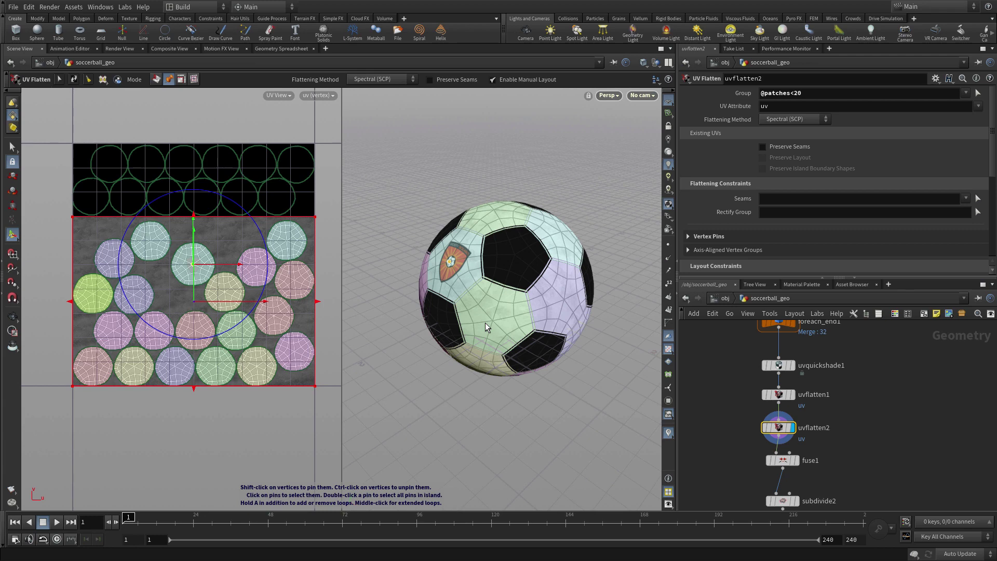
- Display subdivide2 to show the smooth subdivided ball with its logo
{"action": "middle_click_drag", "start_coordinate": [852, 457], "coordinate": [852, 422]}
{"action": "mouse_move", "coordinate": [785, 469]}
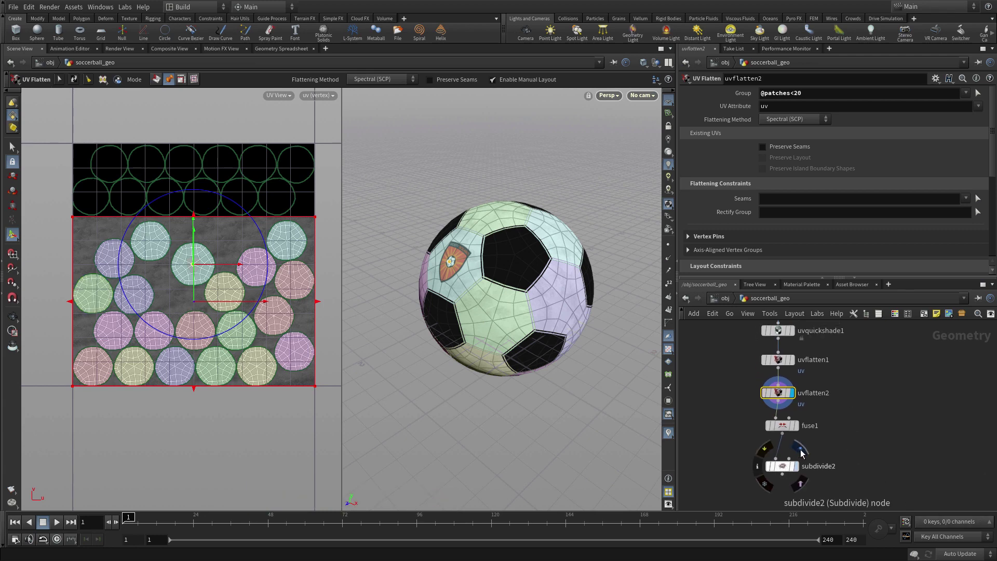
{"action": "left_click", "coordinate": [785, 467]}
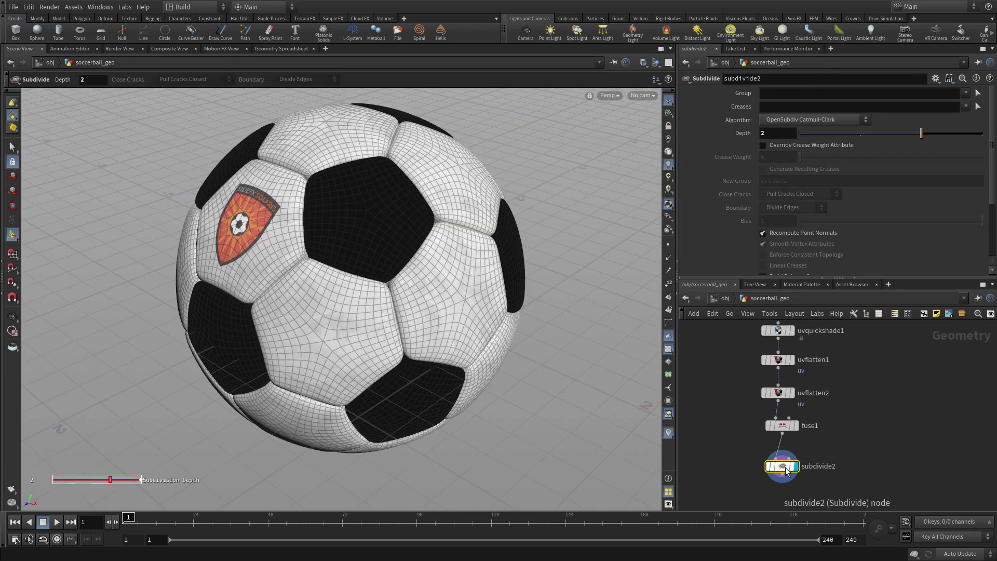
- Add a null node below subdivide2
{"action": "middle_click_drag", "start_coordinate": [907, 456], "coordinate": [907, 414]}
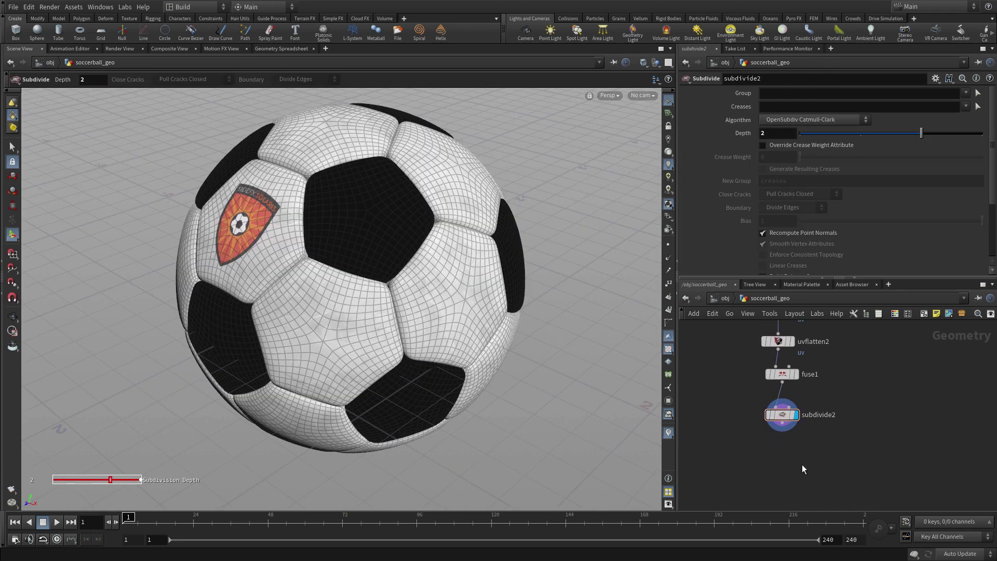
{"action": "key", "text": "Tab"}
{"action": "type", "text": "null"}
{"action": "key", "text": "Return"}
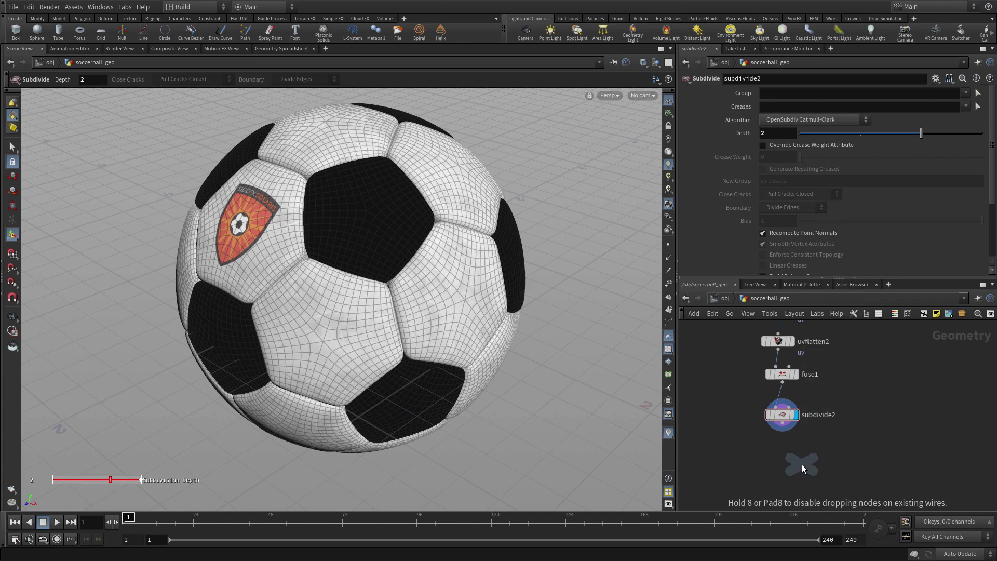
- Add a Null below subdivide2, wire subdivide2 into it, and rename it GEOMETRY_OUT
{"action": "left_click", "coordinate": [782, 481]}
{"action": "left_click", "coordinate": [788, 428]}
{"action": "left_click", "coordinate": [782, 473]}
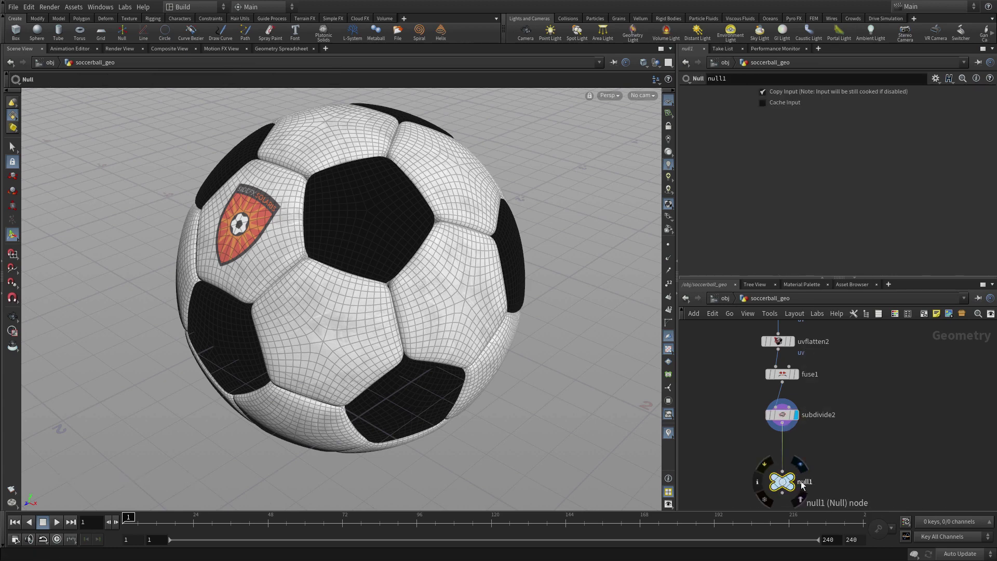
{"action": "double_click", "coordinate": [803, 483]}
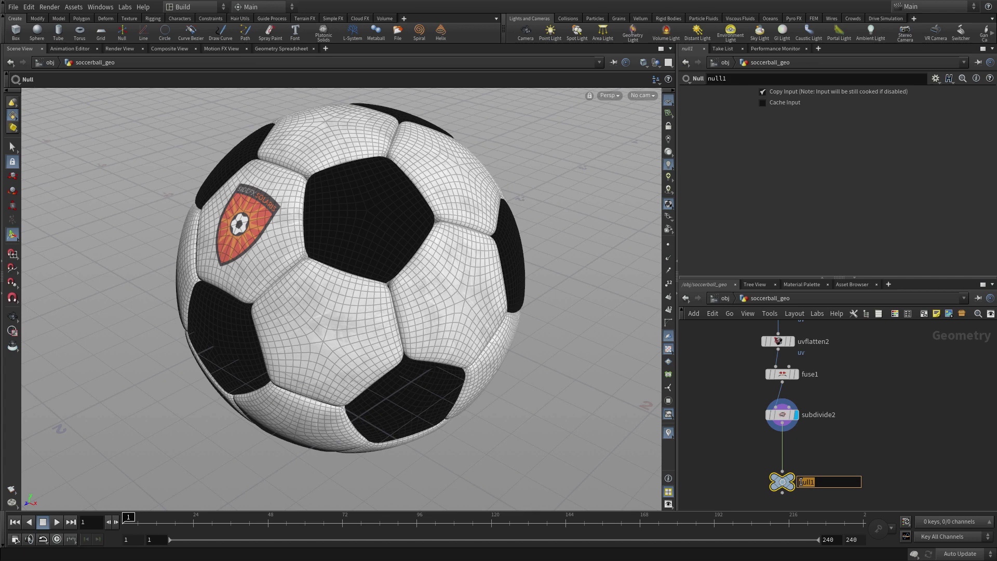
{"action": "type", "text": "GEOMETRY_OUT"}
{"action": "key", "text": "Return"}
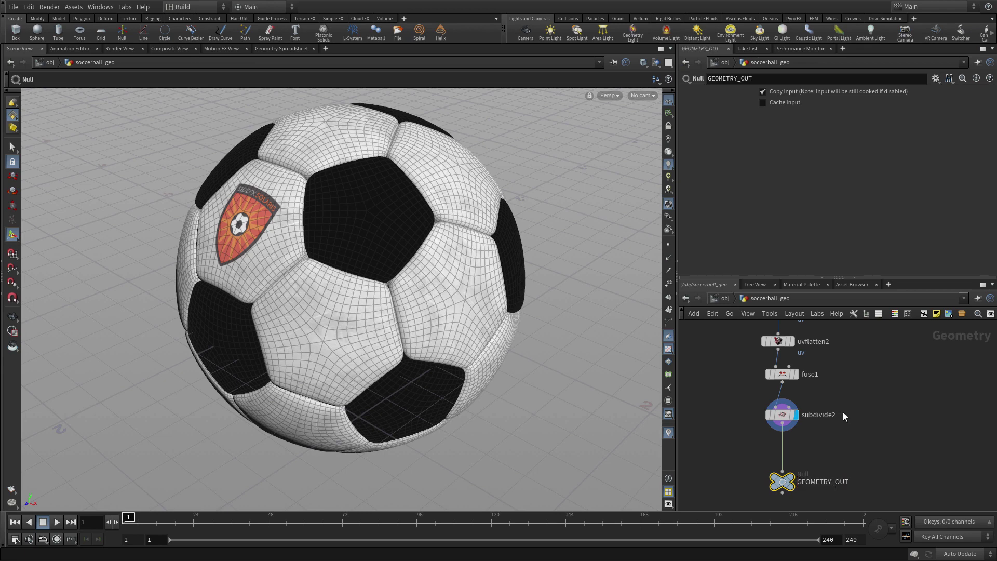
- Bypass uvquickshade1 and turn off the UV texture display so the ball shows plain black and white
{"action": "scroll", "coordinate": [843, 412], "scroll_direction": "up", "scroll_amount": 4}
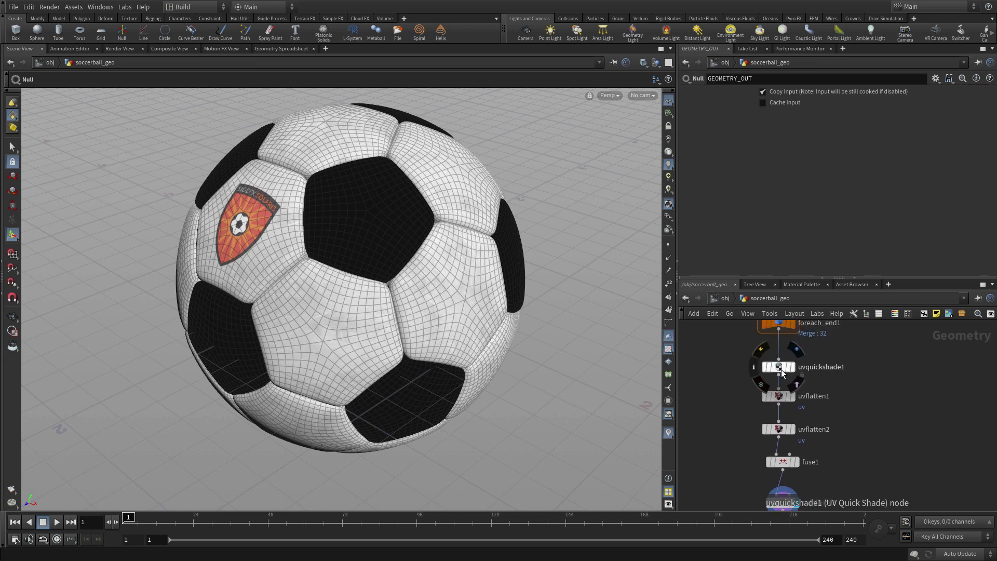
{"action": "left_click", "coordinate": [761, 348]}
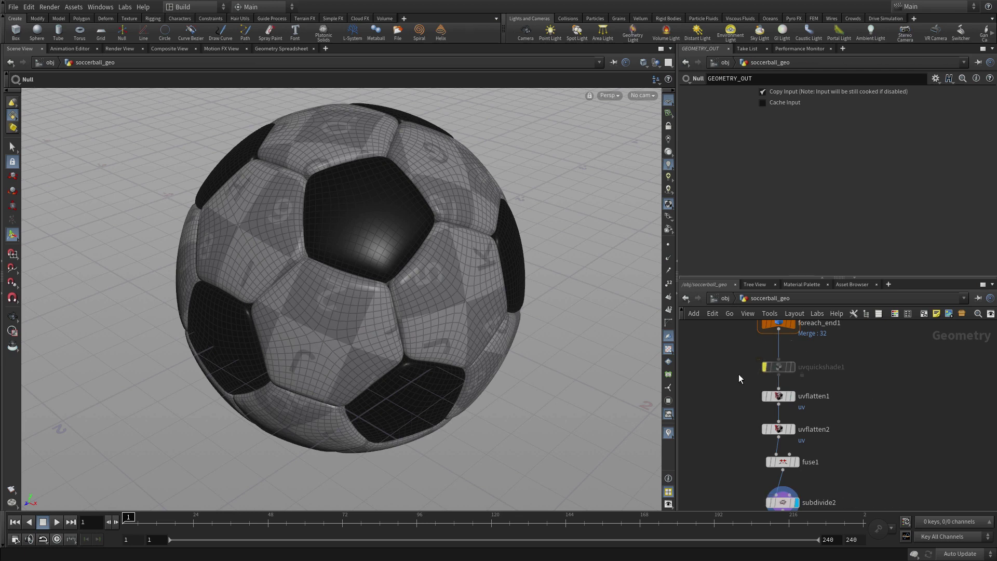
{"action": "left_click", "coordinate": [668, 350]}
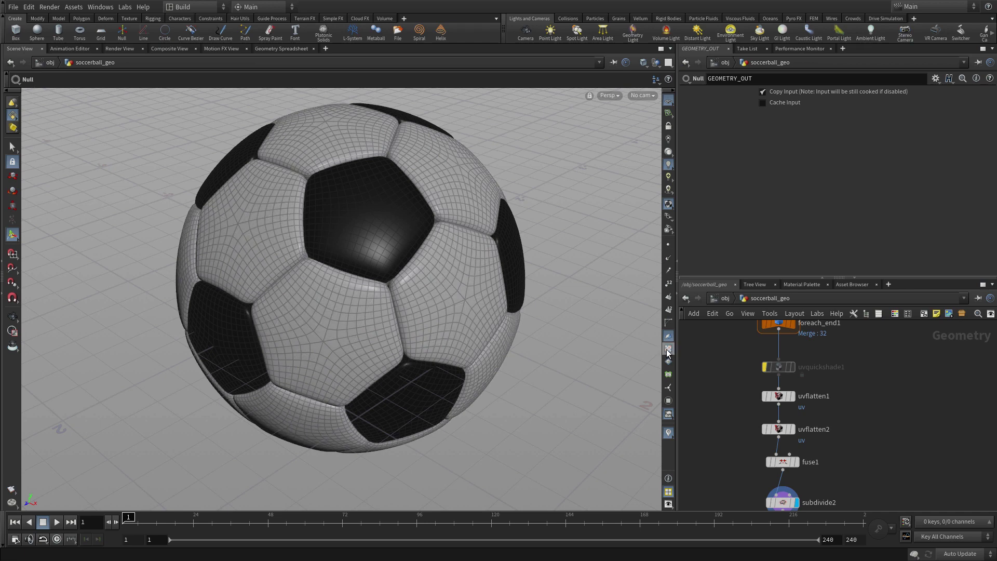